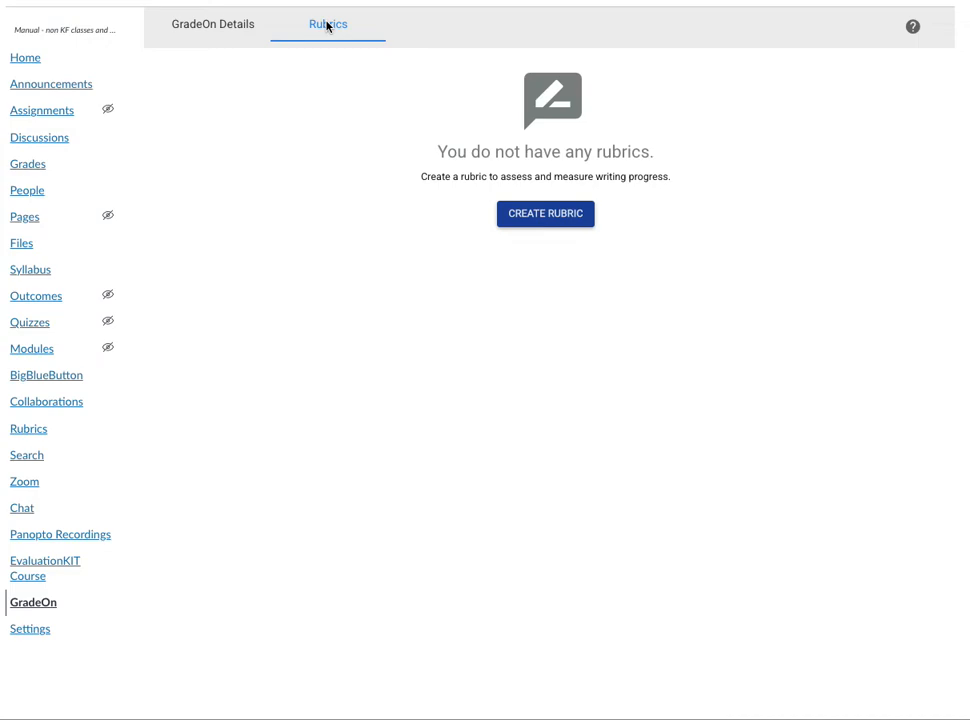
Create a rubric named "Basic Writing" with the description "First Quarter 2023".
{"action": "left_click", "coordinate": [549, 219]}
{"action": "double_click", "coordinate": [314, 104]}
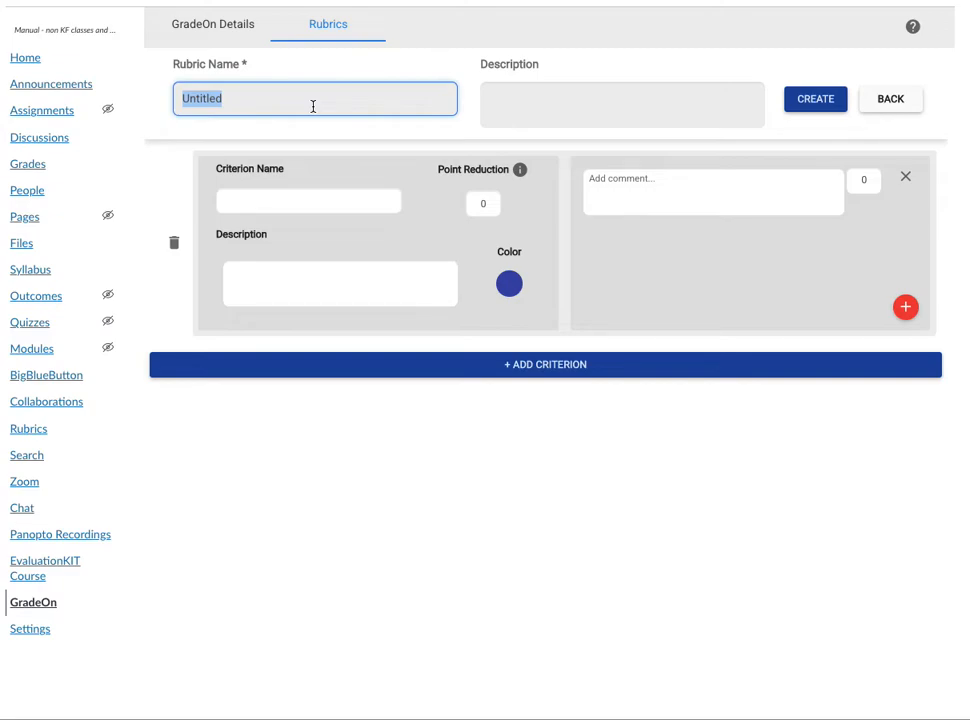
{"action": "type", "text": "Basic Writing"}
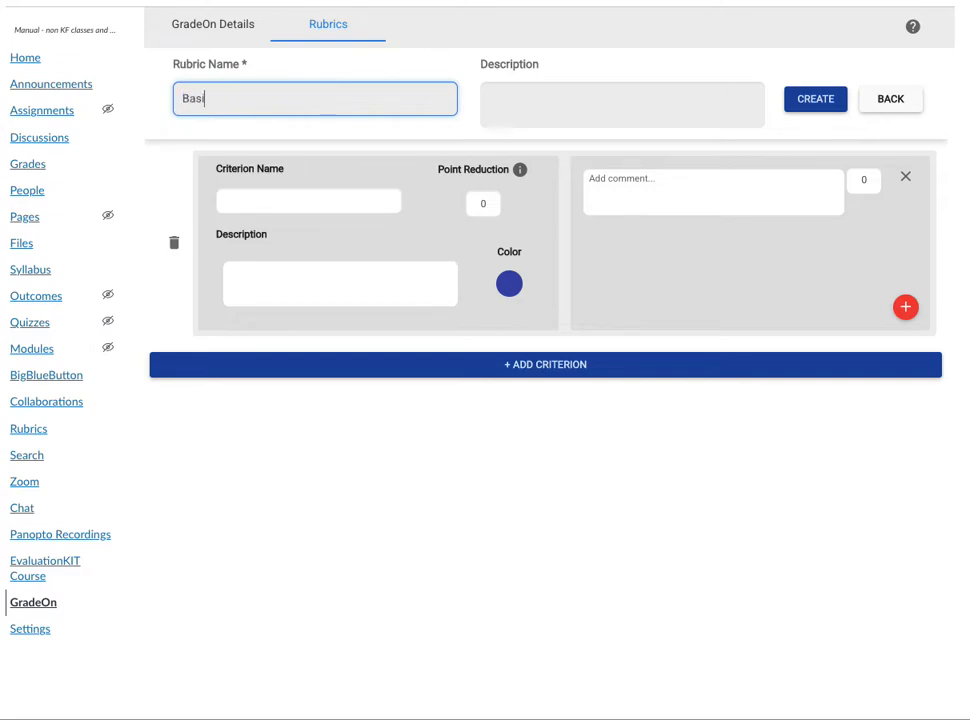
{"action": "key", "text": "Tab"}
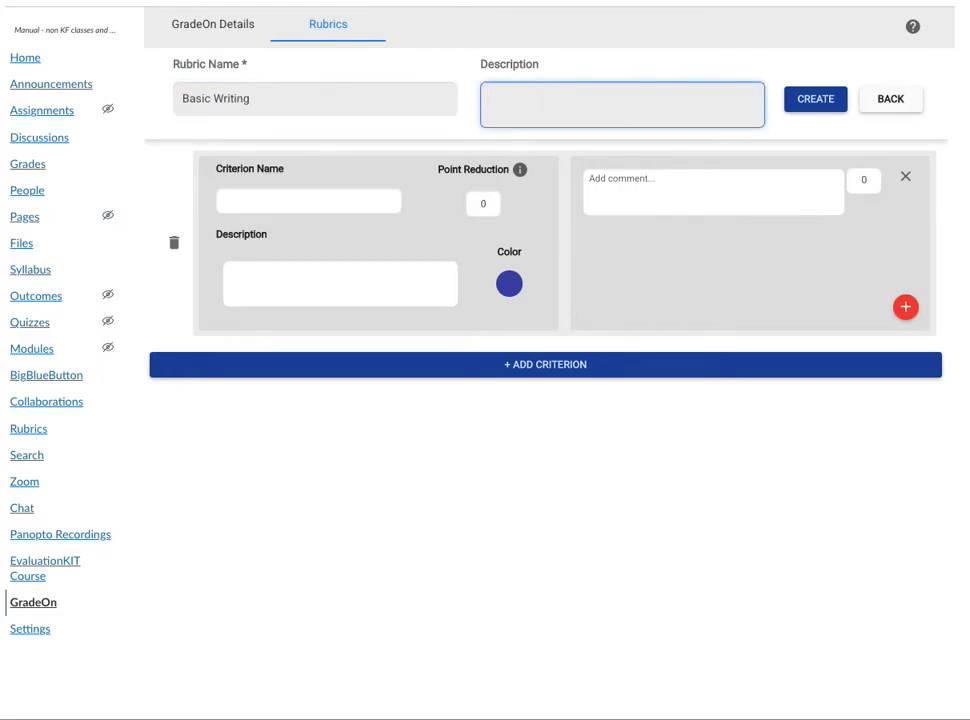
{"action": "type", "text": "First Quarter 2023"}
{"action": "left_click", "coordinate": [813, 100]}
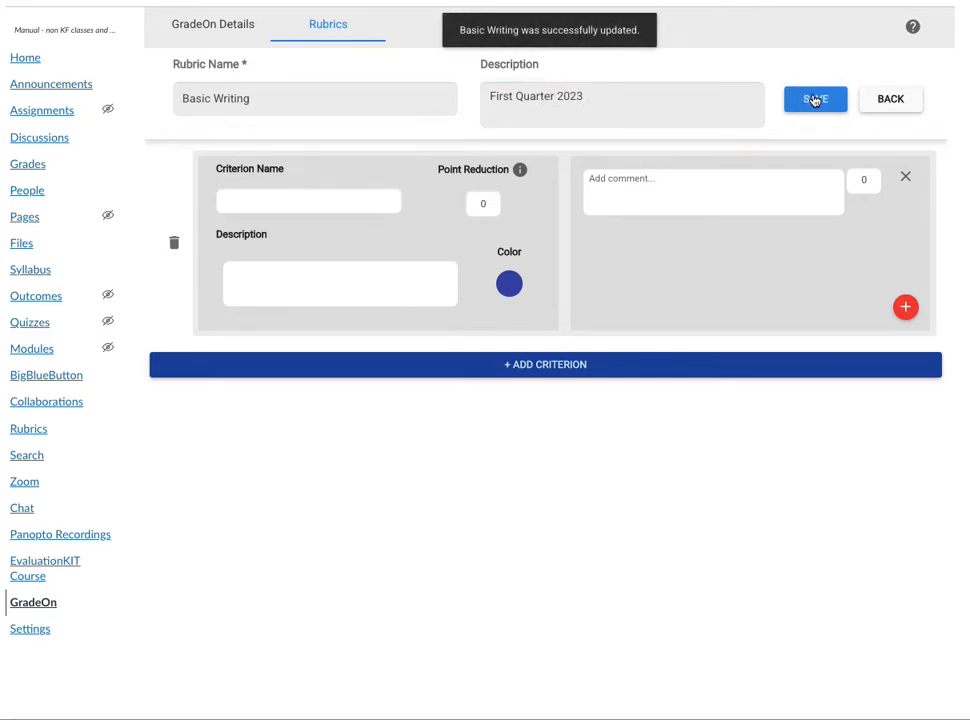
Name the first criterion "Commas", set its point reduction to -1, and apply that value to its existing comments.
{"action": "left_click", "coordinate": [290, 203]}
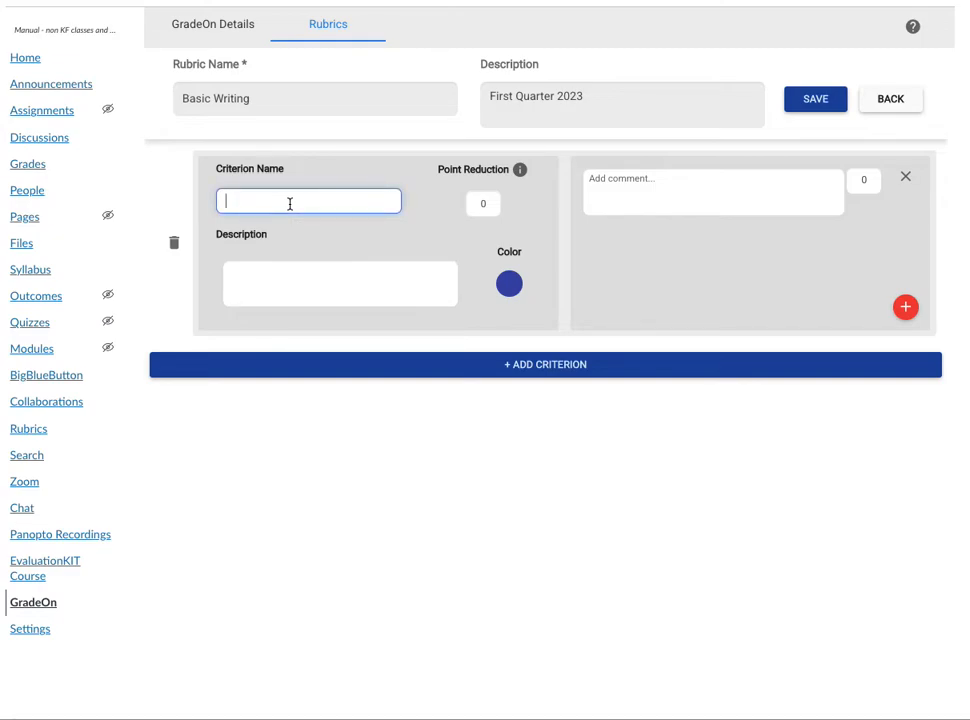
{"action": "type", "text": "Commas"}
{"action": "key", "text": "Tab"}
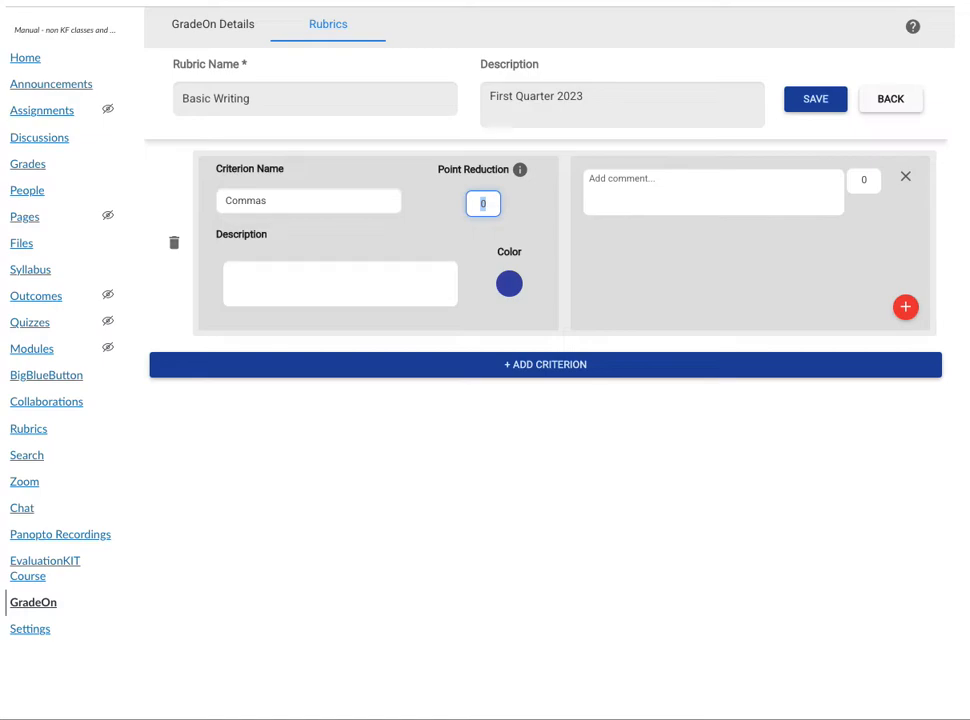
{"action": "key", "text": "BackSpace"}
{"action": "type", "text": "-1"}
{"action": "left_click", "coordinate": [509, 234]}
{"action": "left_click", "coordinate": [587, 410]}
Describe the Commas criterion as "Basic comma rules" and set its color to bright blue.
{"action": "left_click", "coordinate": [301, 283]}
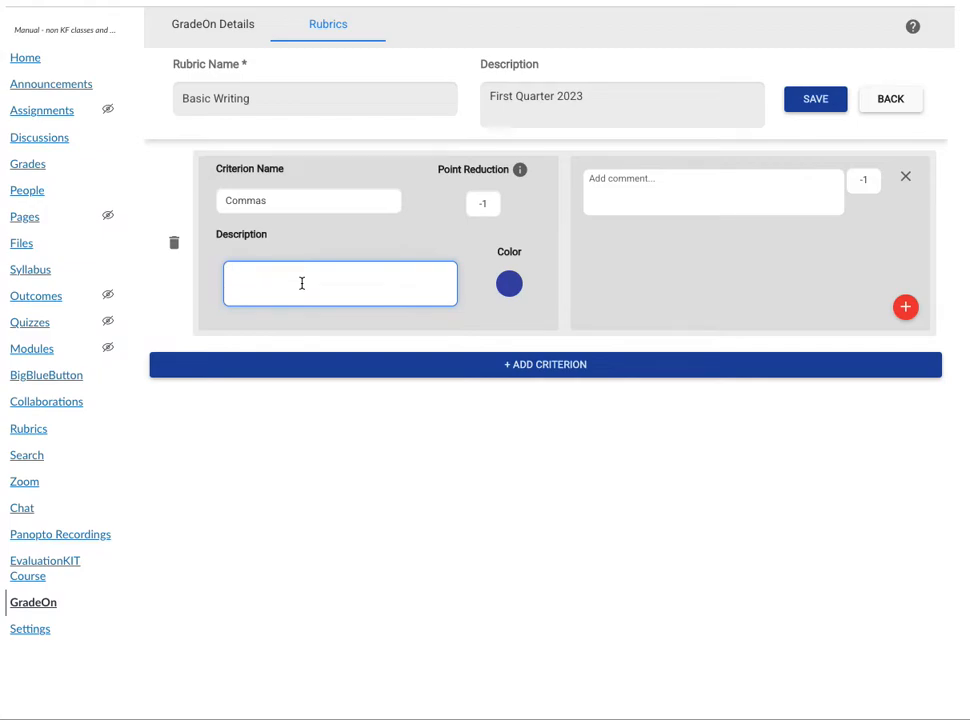
{"action": "type", "text": "Basic comma rules"}
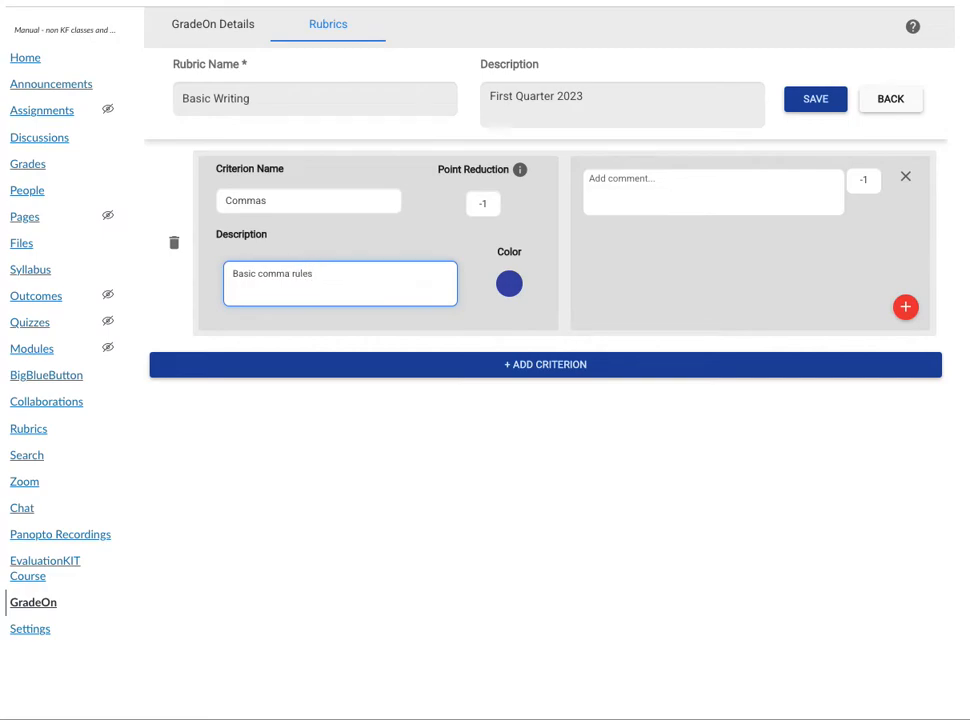
{"action": "left_click", "coordinate": [510, 287]}
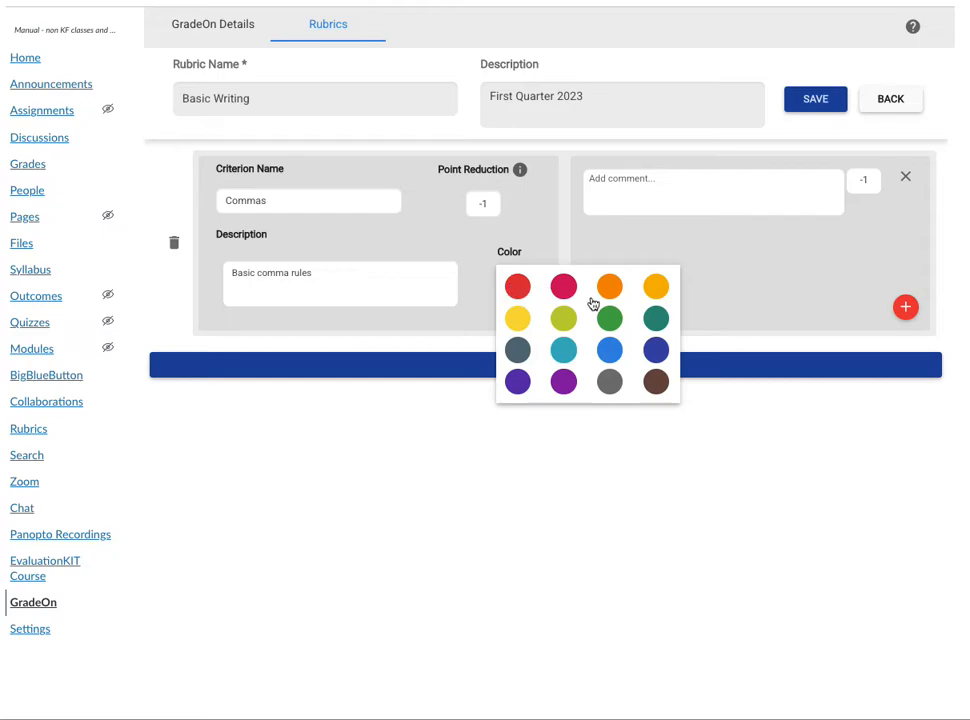
{"action": "left_click", "coordinate": [608, 354]}
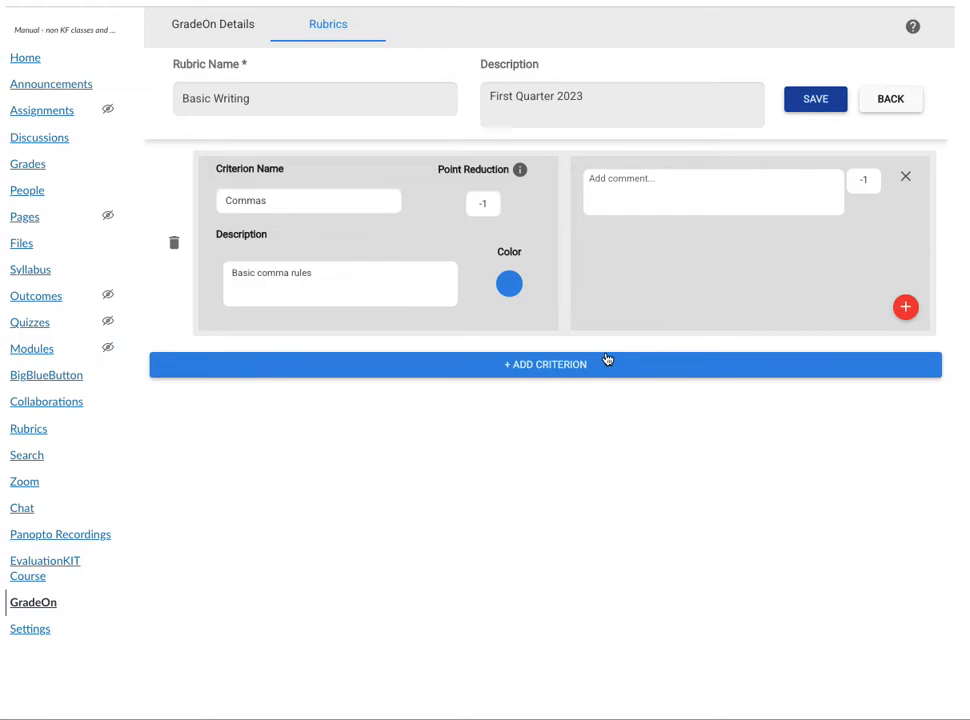
Fill in the Commas criterion's first comment with "You need a comma here to separate two independent clauses.".
{"action": "left_click", "coordinate": [745, 180]}
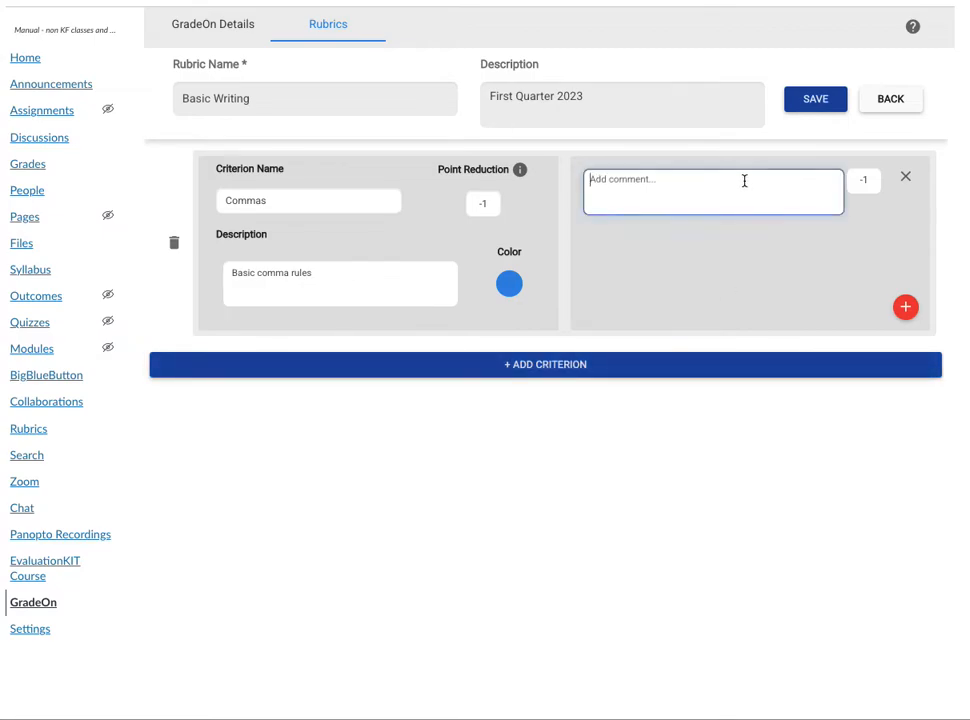
{"action": "type", "text": "You need a comma here t"}
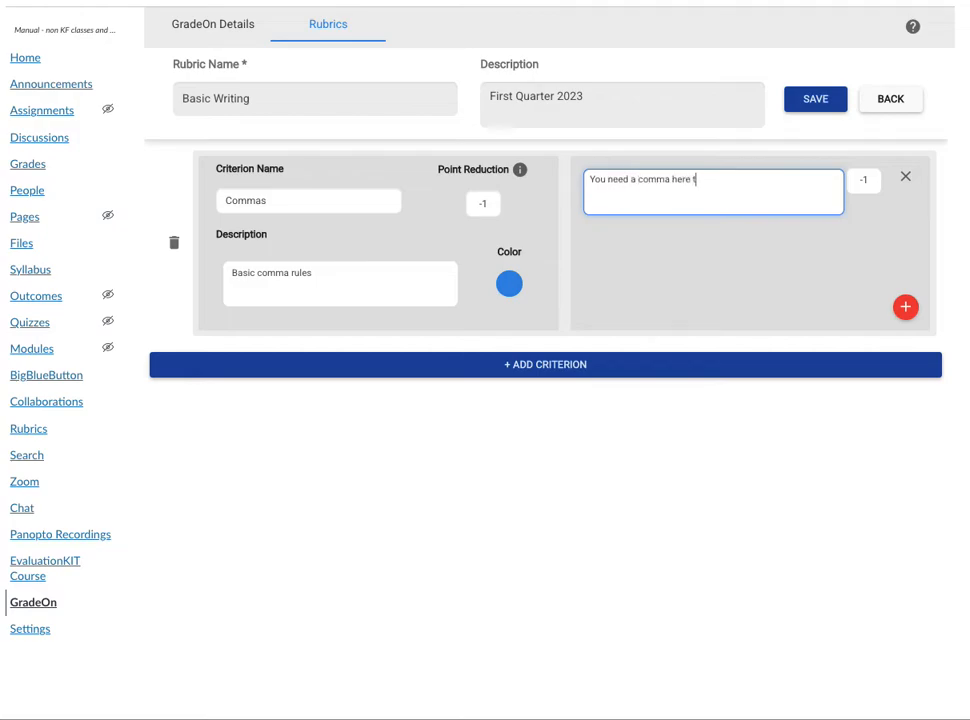
{"action": "type", "text": "o separate two independent clauses."}
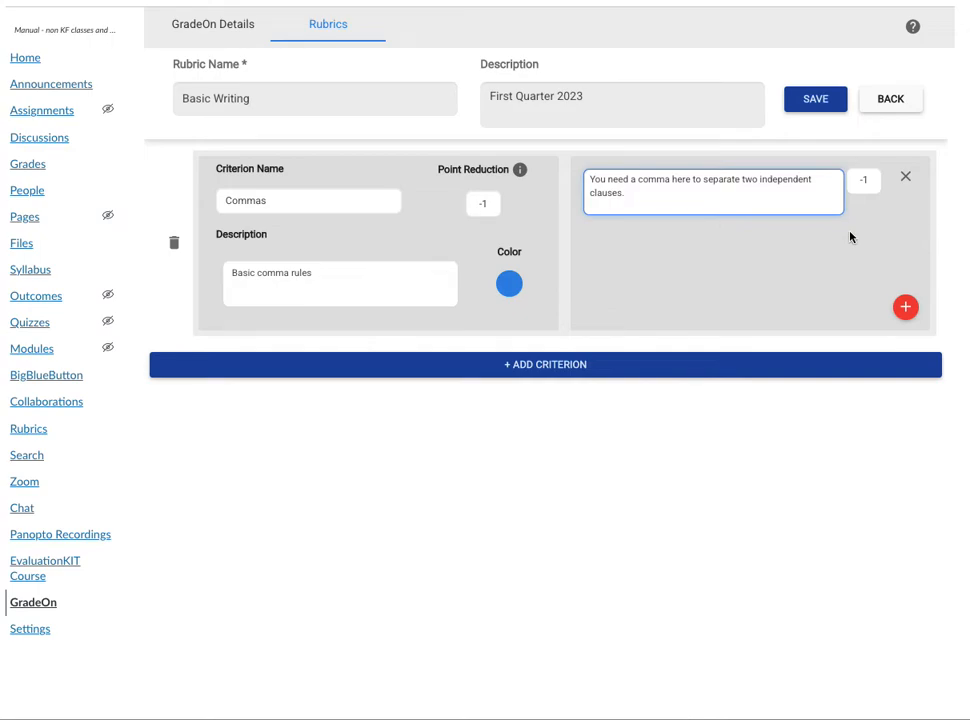
Add a second comment to the Commas criterion reading "You don't need a comma here. Why not?".
{"action": "left_click", "coordinate": [909, 310]}
{"action": "left_click", "coordinate": [645, 260]}
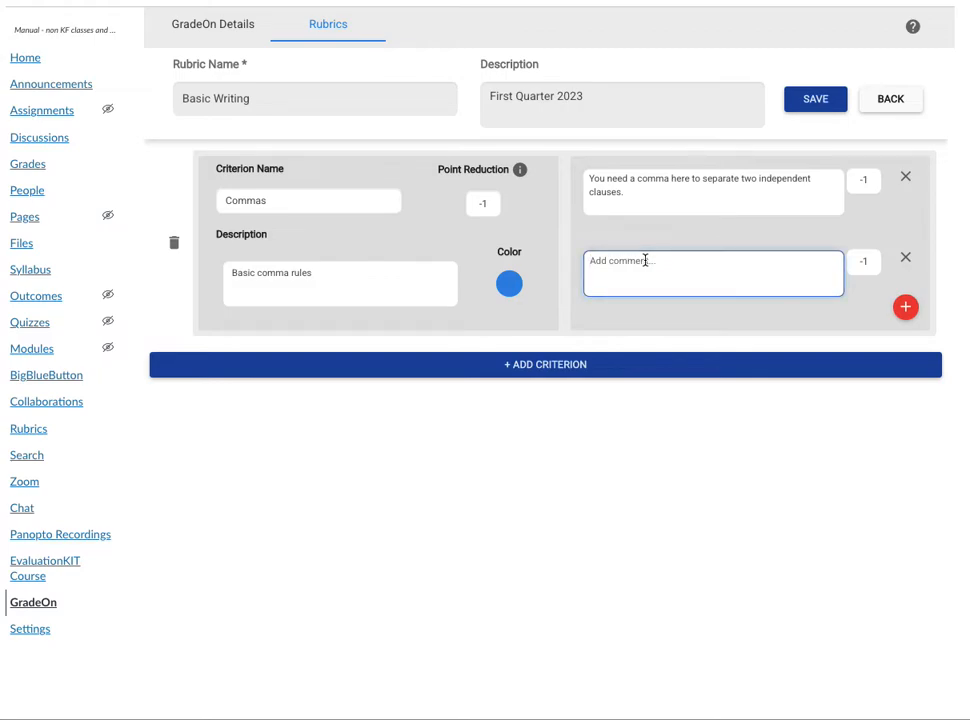
{"action": "type", "text": "You don't need a comma he"}
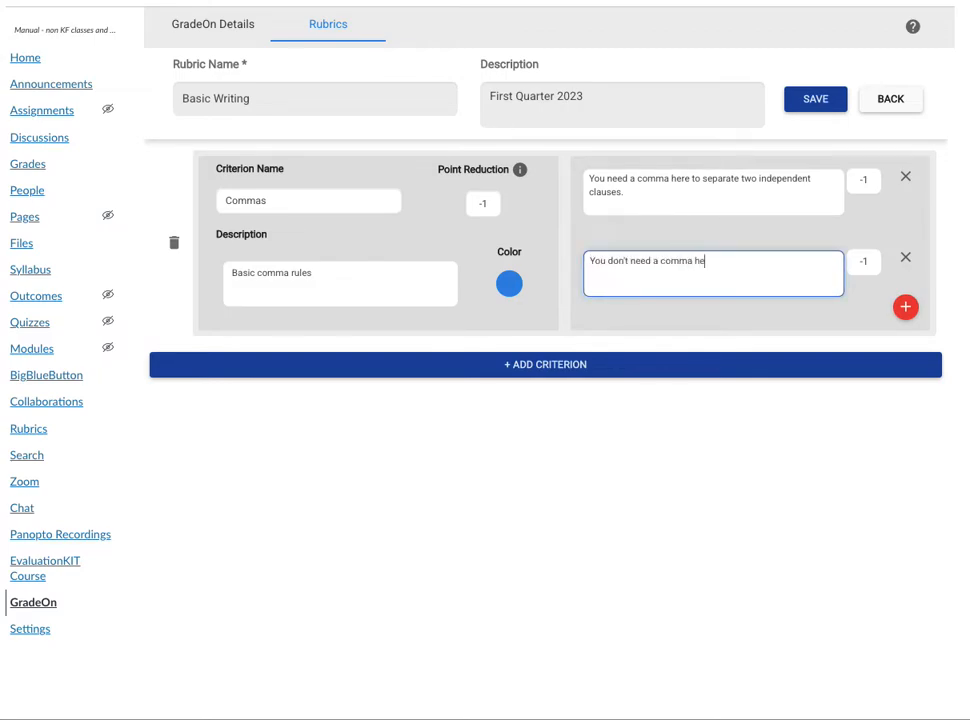
{"action": "type", "text": "re. Why not?"}
Add a second criterion named "Passive Voice" with a point reduction of -5, applied to its existing comments.
{"action": "left_click", "coordinate": [490, 372]}
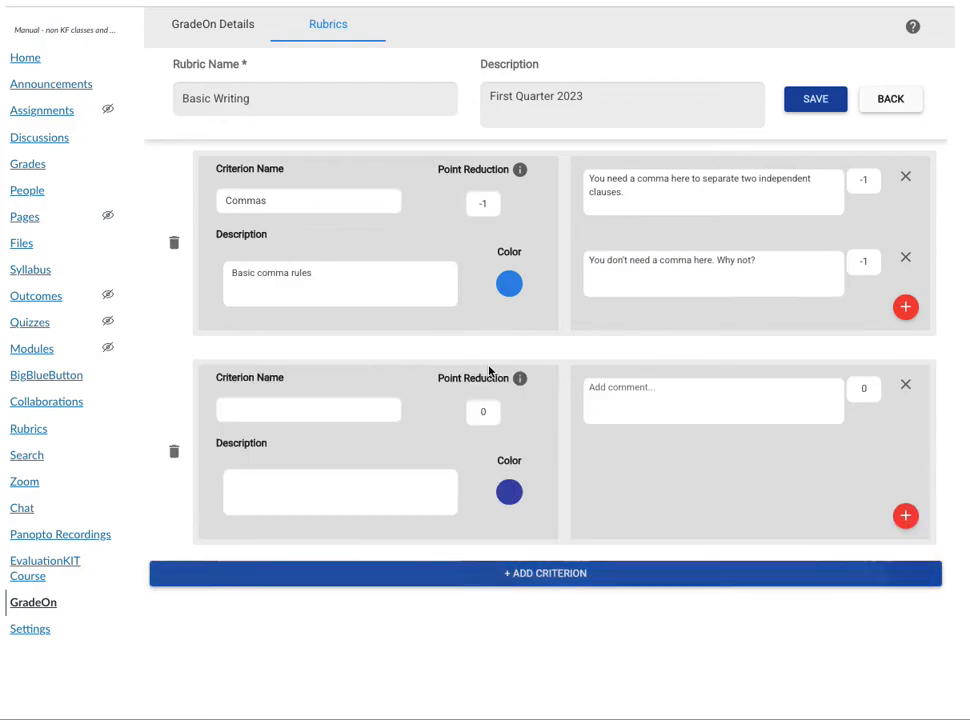
{"action": "left_click", "coordinate": [268, 407]}
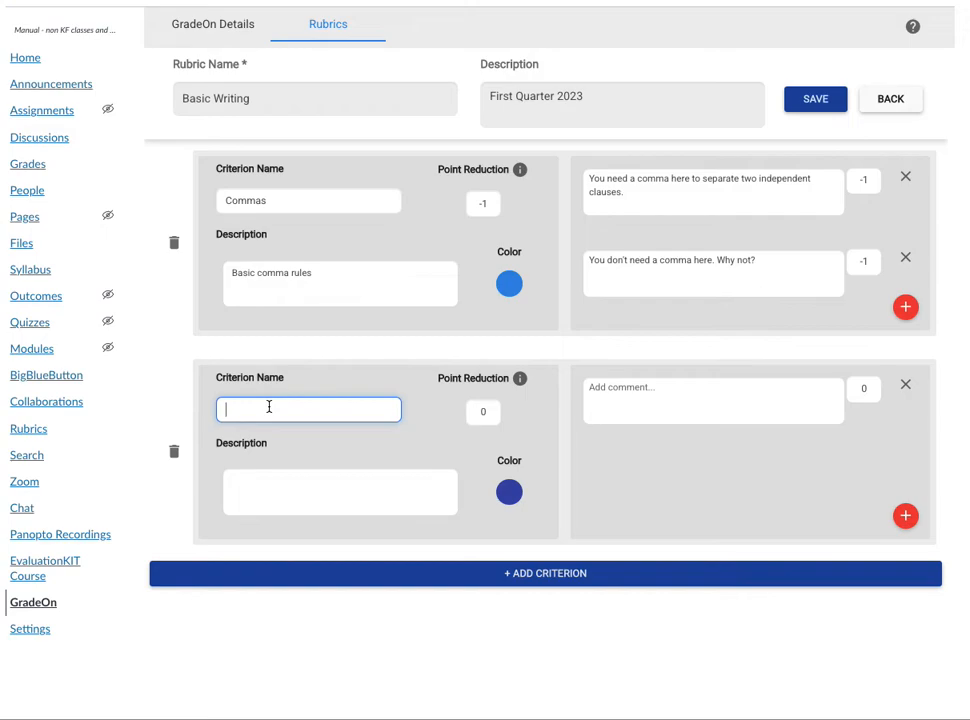
{"action": "type", "text": "Passive Voice"}
{"action": "key", "text": "Tab"}
{"action": "type", "text": "-5"}
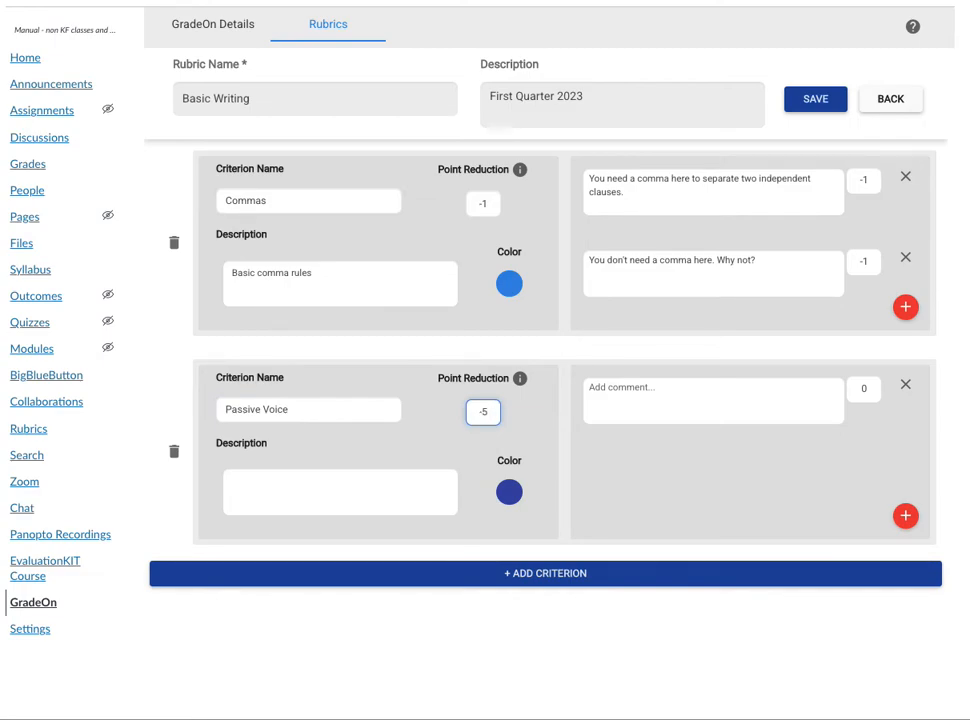
{"action": "left_click", "coordinate": [478, 461]}
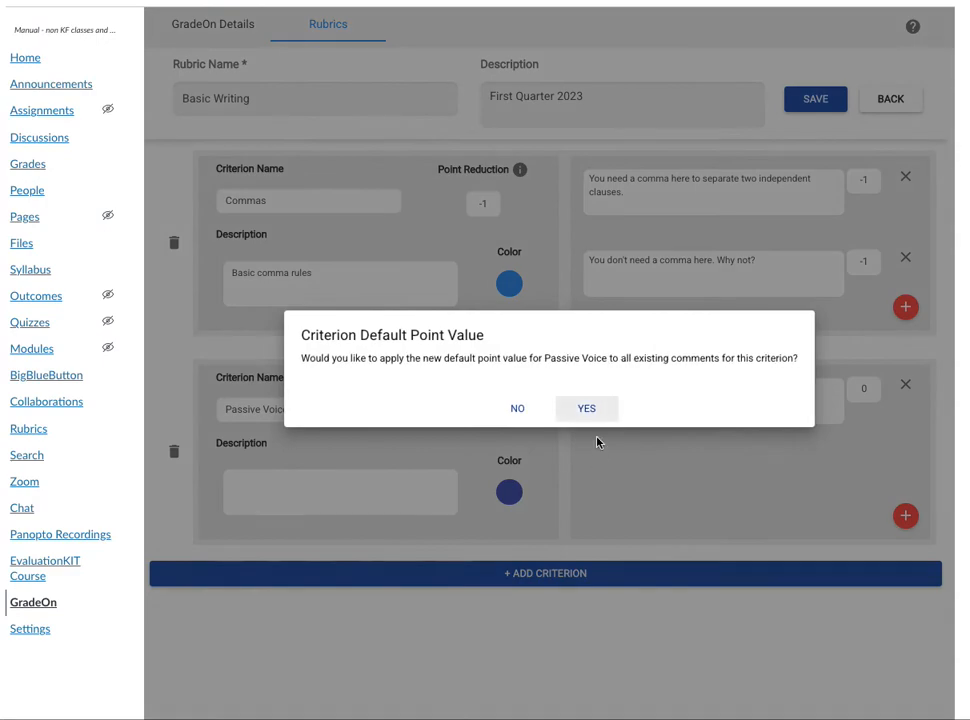
{"action": "left_click", "coordinate": [586, 408]}
Describe the Passive Voice criterion as "Basic passive voice" and set its color to orange.
{"action": "left_click", "coordinate": [346, 486]}
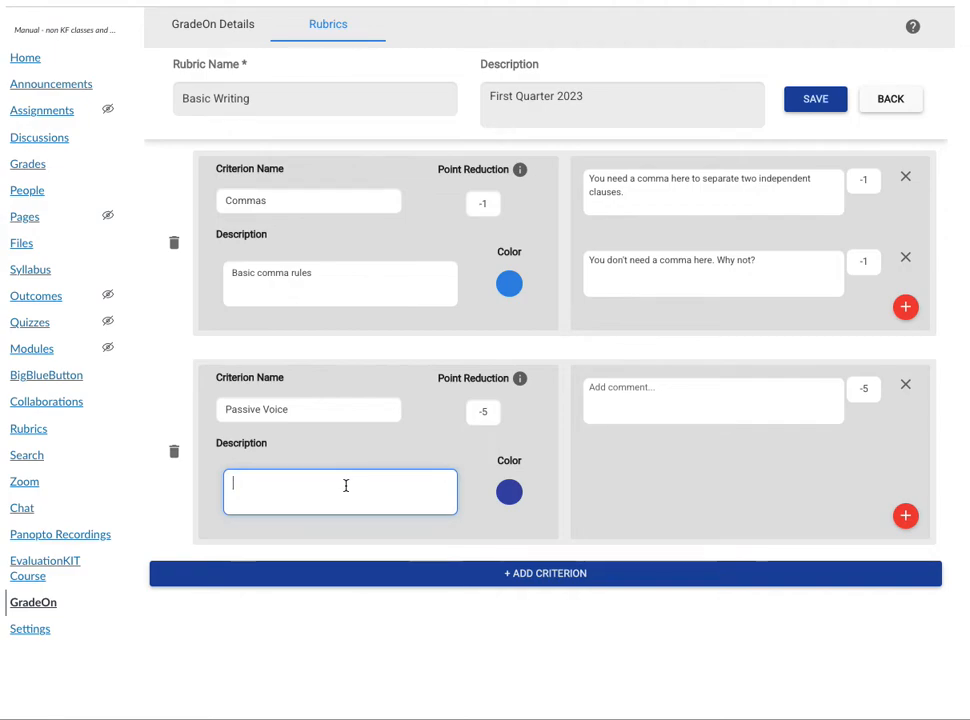
{"action": "type", "text": "Basic passive voice"}
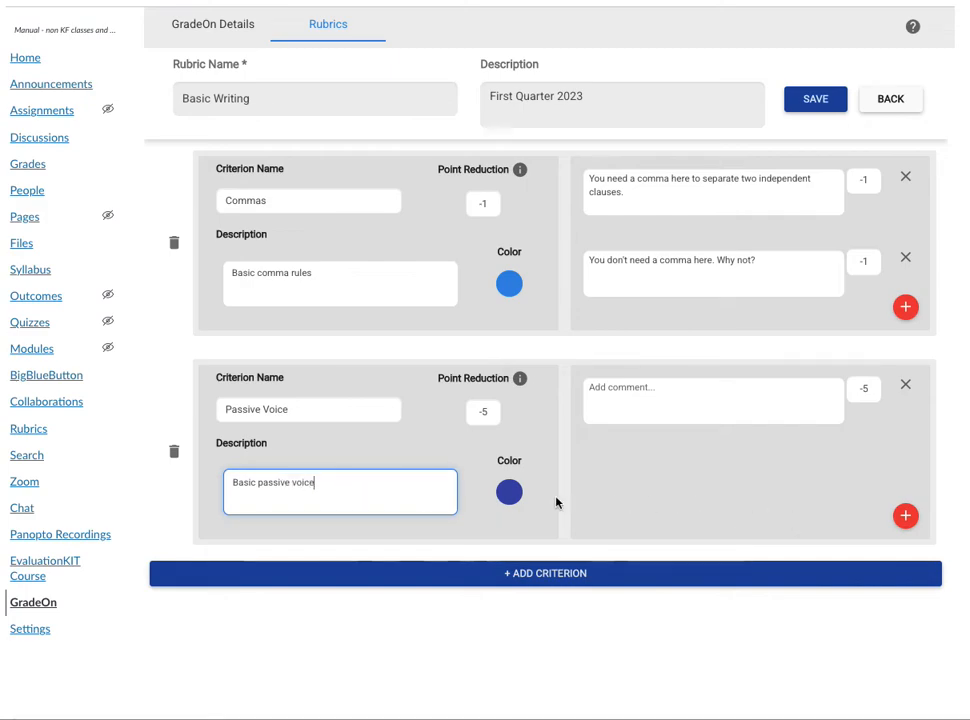
{"action": "left_click", "coordinate": [511, 493]}
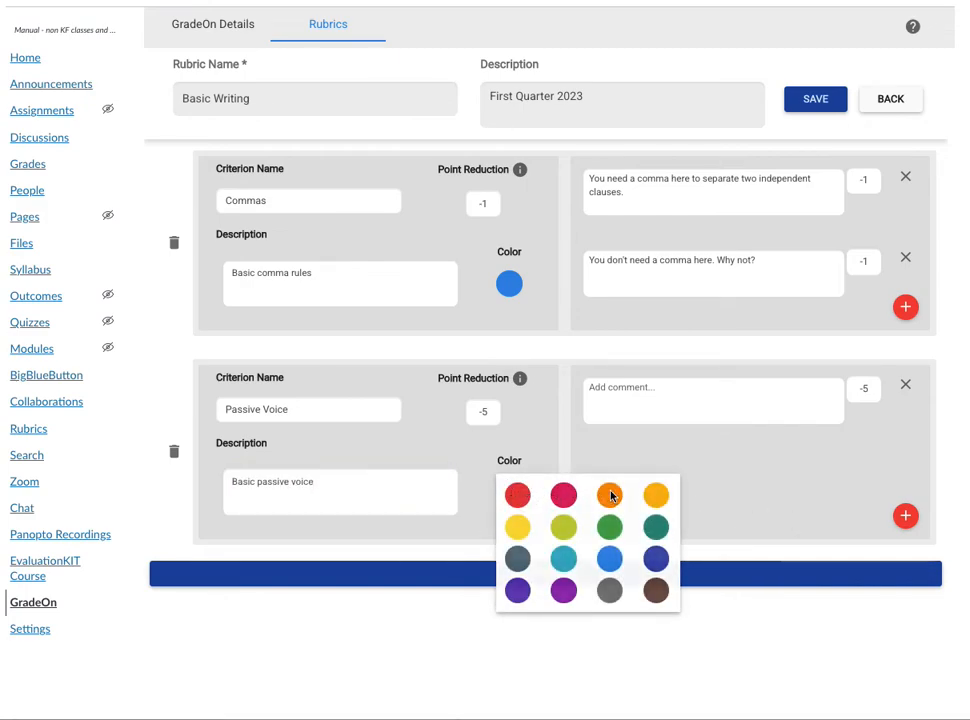
{"action": "left_click", "coordinate": [610, 495]}
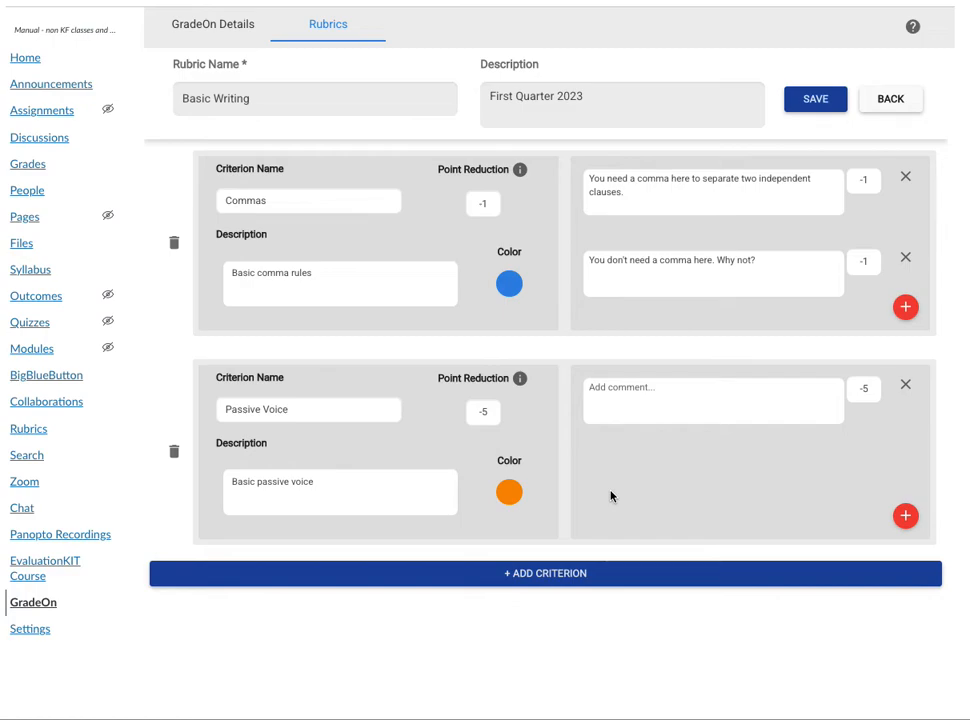
Enter the Passive Voice comment "You have passive voice here; revise to active voice for more specific writing." and save the rubric.
{"action": "left_click", "coordinate": [664, 392]}
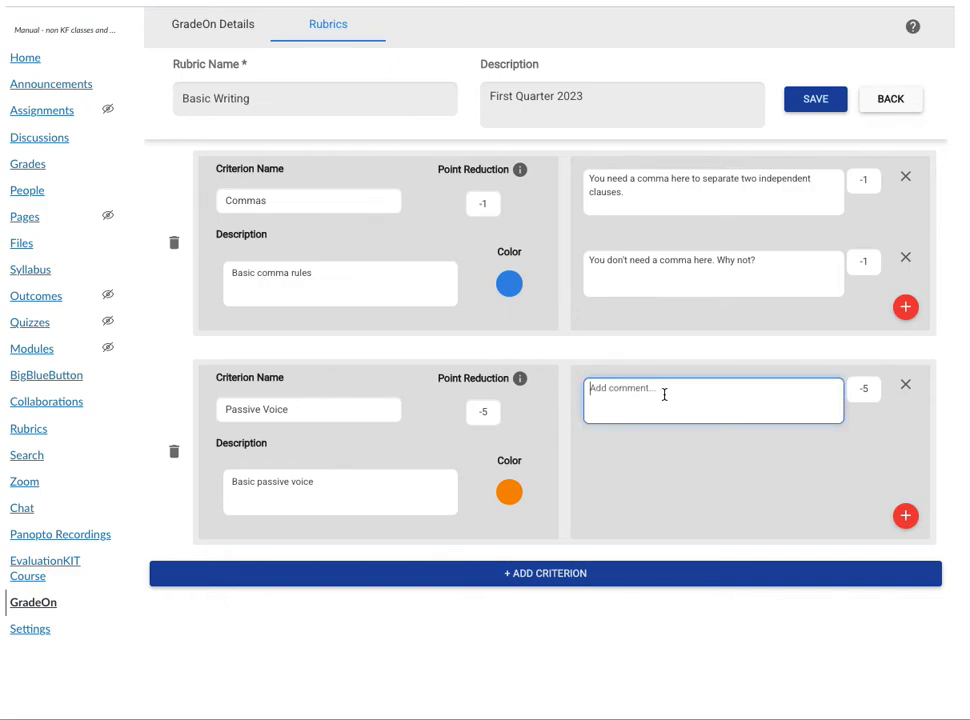
{"action": "type", "text": "You have"}
{"action": "type", "text": "passive voice here; revise to active v"}
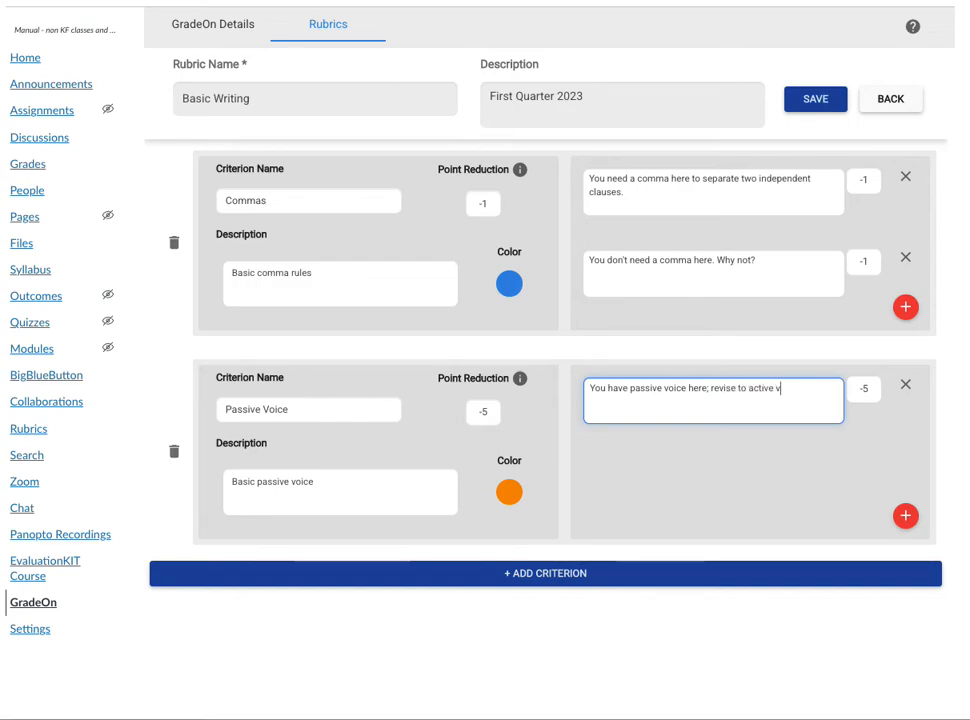
{"action": "type", "text": "oice for more spe"}
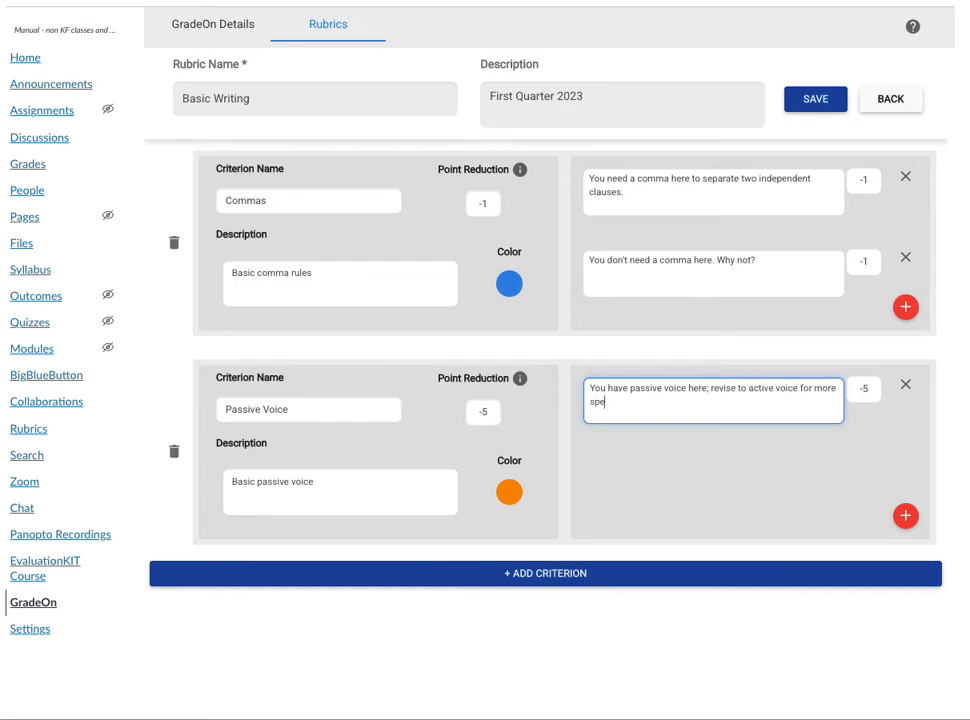
{"action": "type", "text": "cific writing."}
{"action": "left_click", "coordinate": [813, 102]}
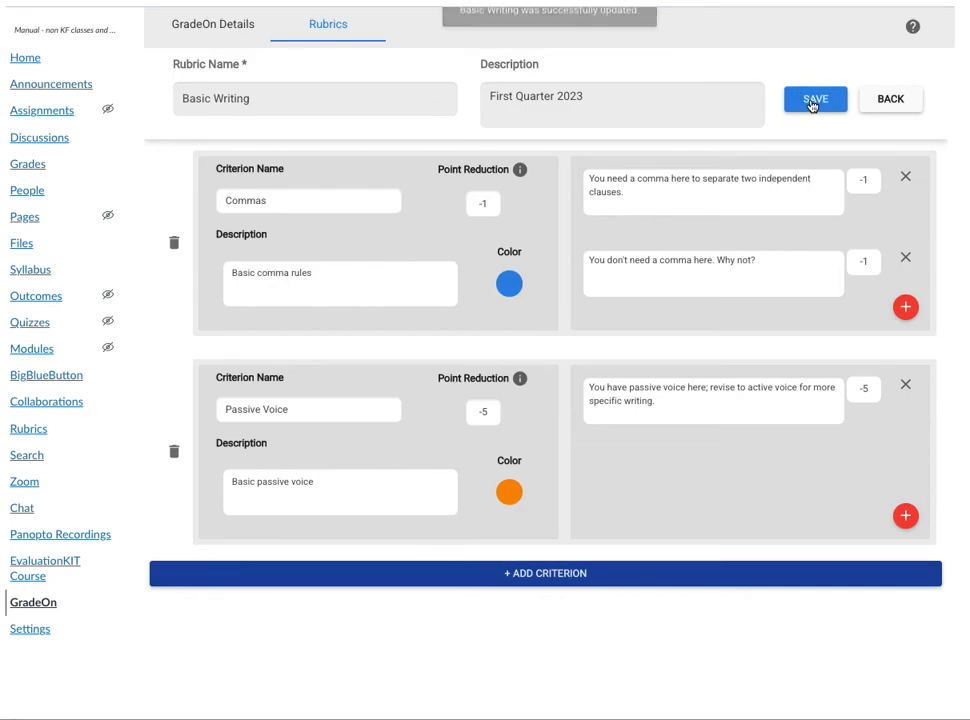
Select Basic Writing as the course rubric in the GradeOn course details.
{"action": "left_click", "coordinate": [203, 30]}
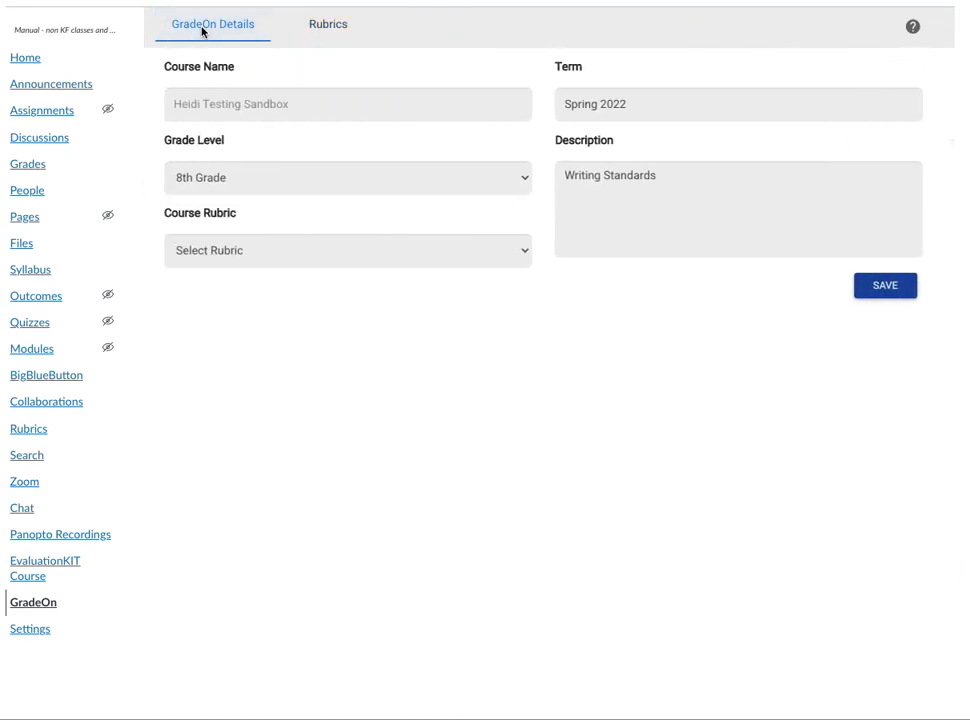
{"action": "left_click", "coordinate": [377, 252]}
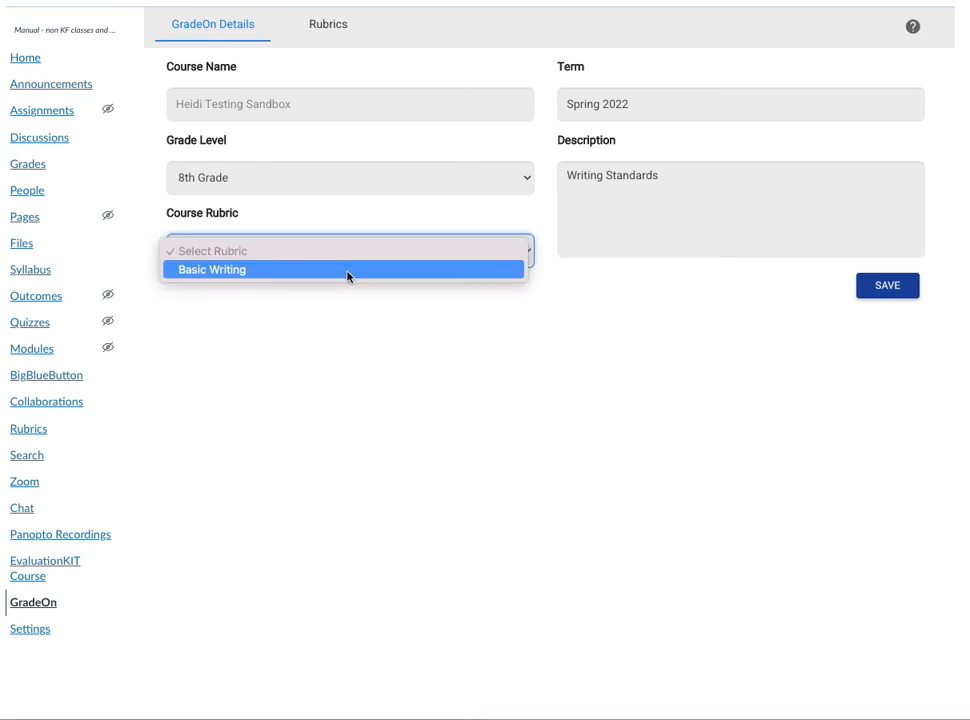
{"action": "left_click", "coordinate": [347, 270]}
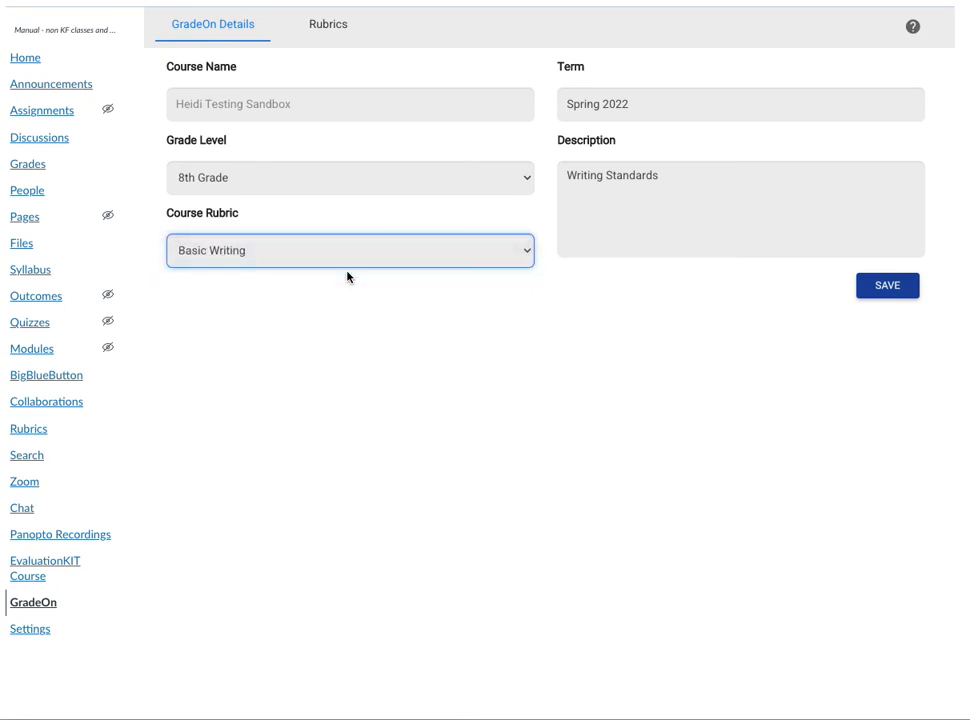
Go to the list of rubrics and open the Basic Writing rubric for editing.
{"action": "left_click", "coordinate": [318, 33]}
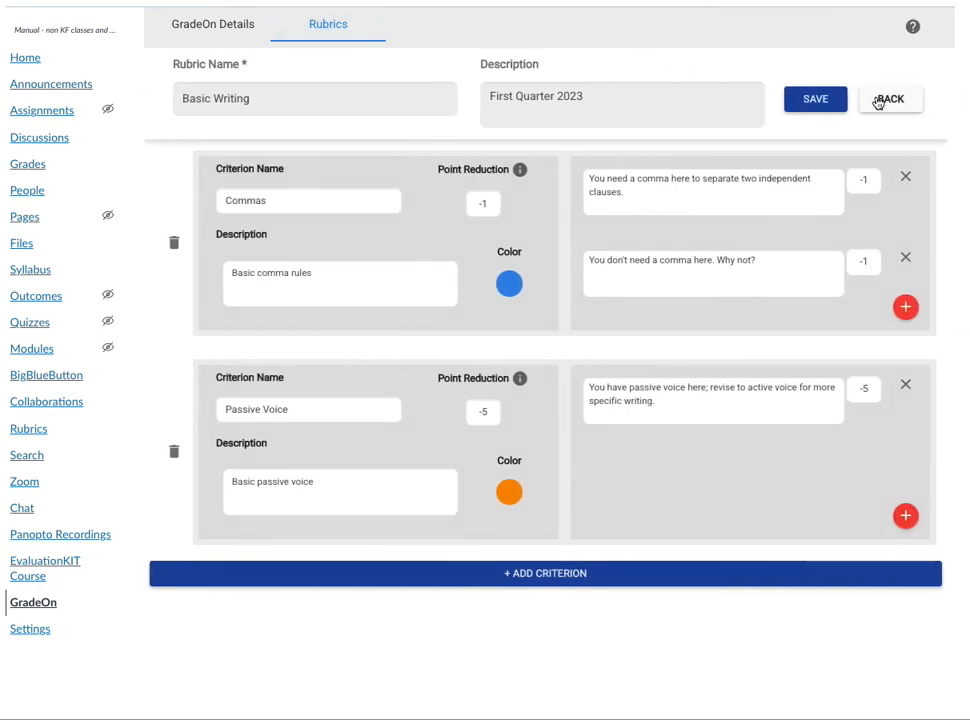
{"action": "left_click", "coordinate": [884, 103]}
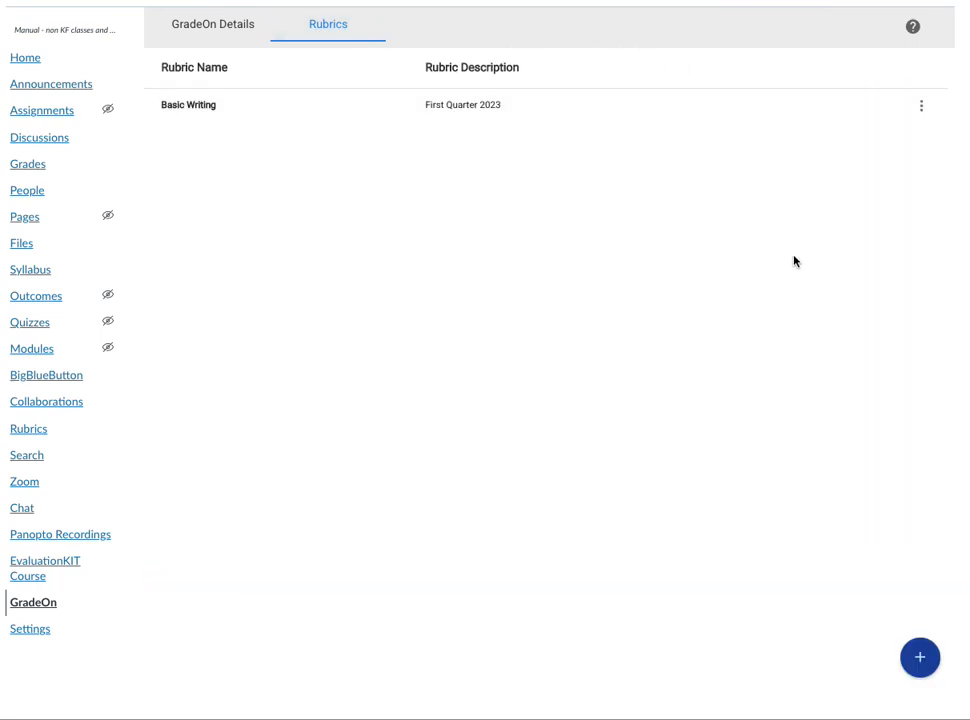
{"action": "left_click", "coordinate": [922, 105]}
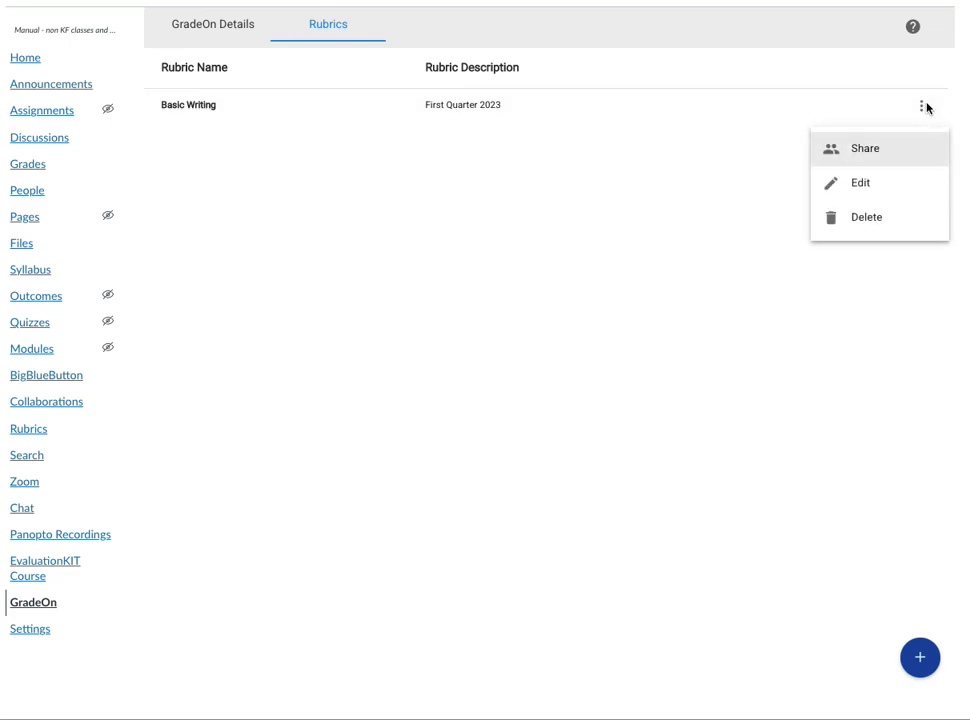
{"action": "left_click", "coordinate": [866, 185]}
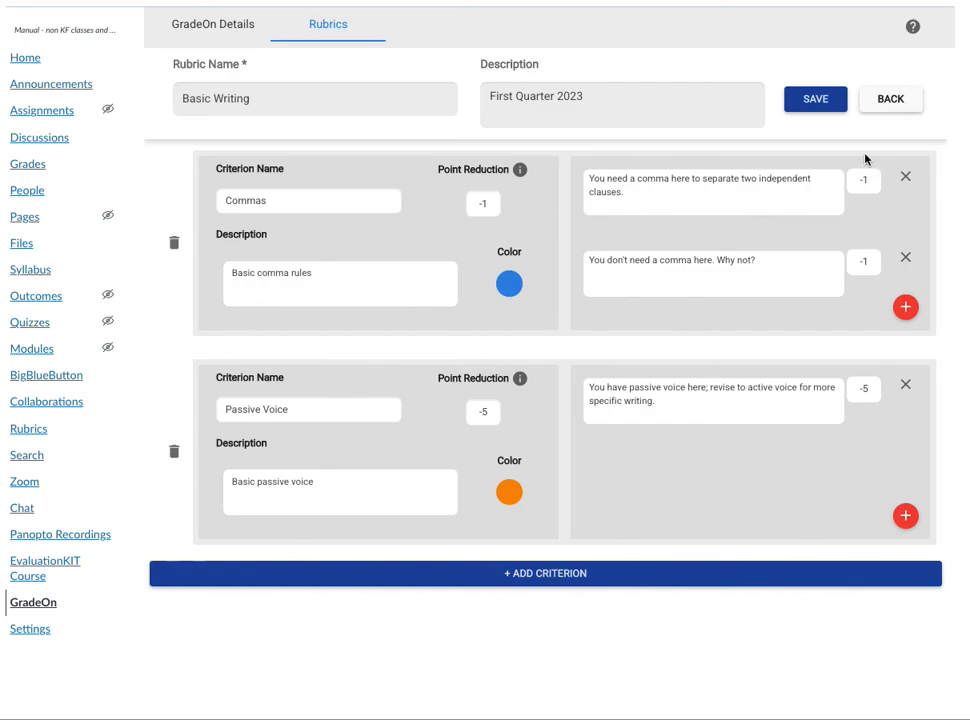
Return to the list of rubrics and start a new blank rubric.
{"action": "left_click", "coordinate": [893, 100]}
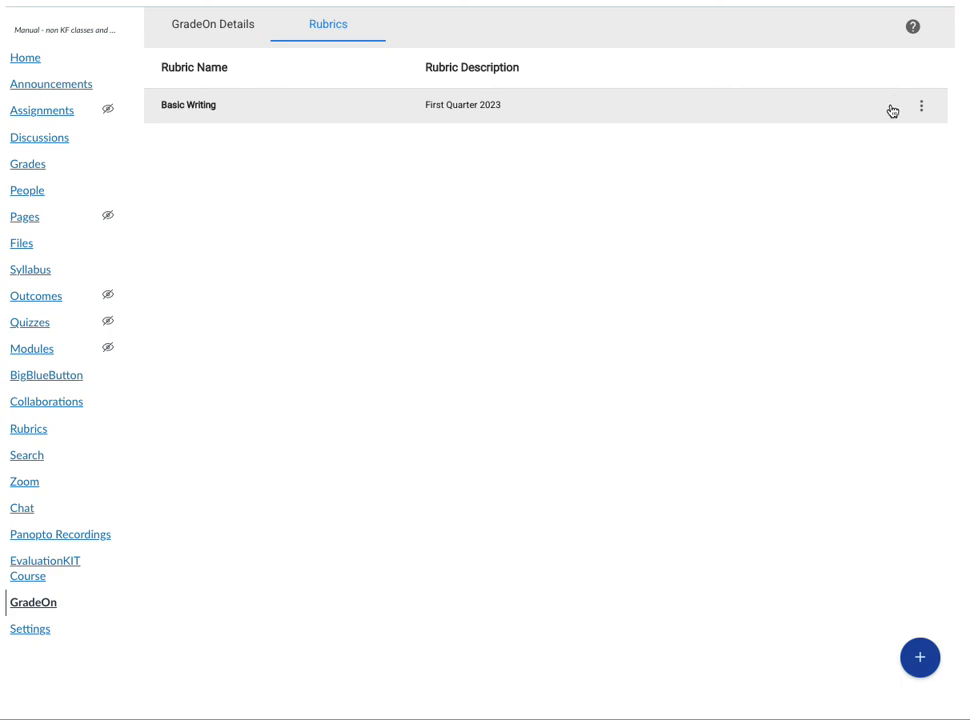
{"action": "left_click", "coordinate": [920, 657]}
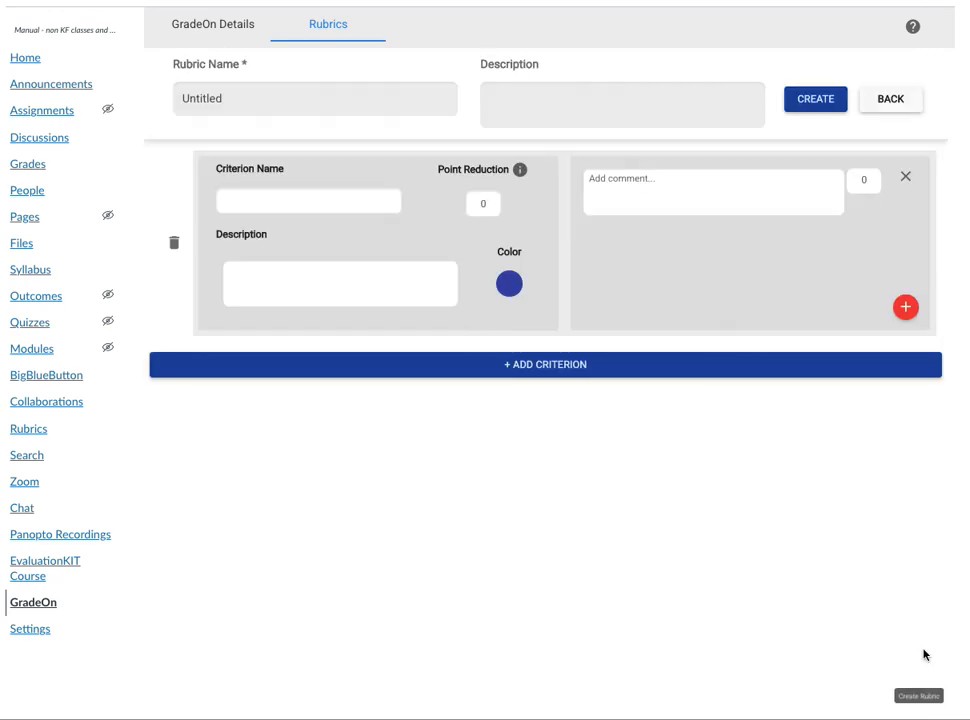